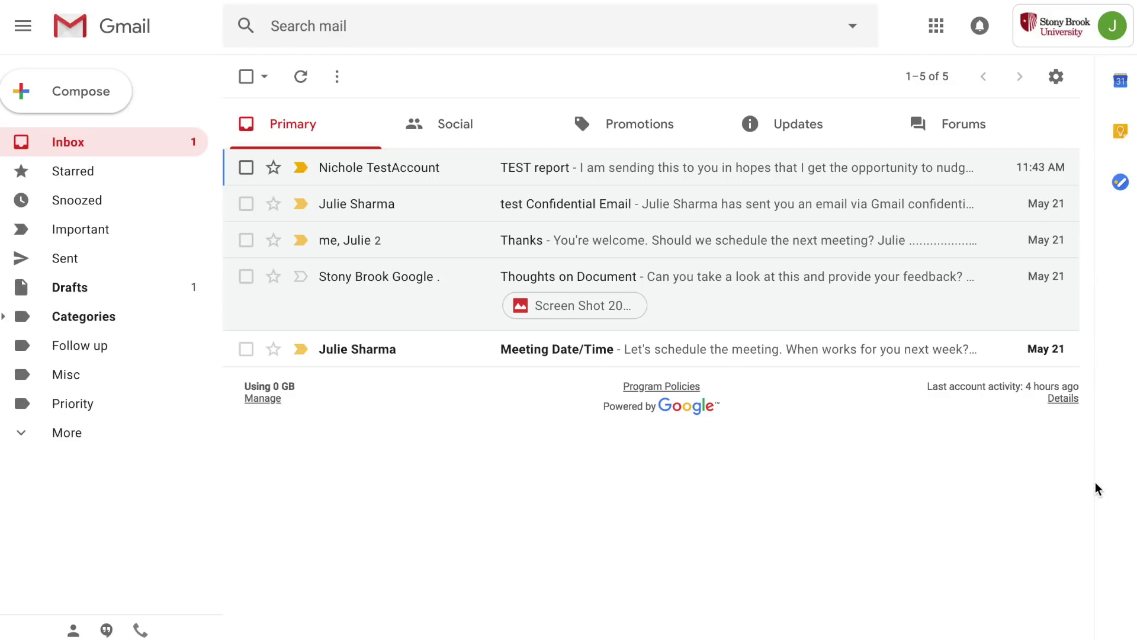
Step: Show the Tasks, Keep and Calendar side panels and view the Appointment event on May 22
left_click(1120, 182)
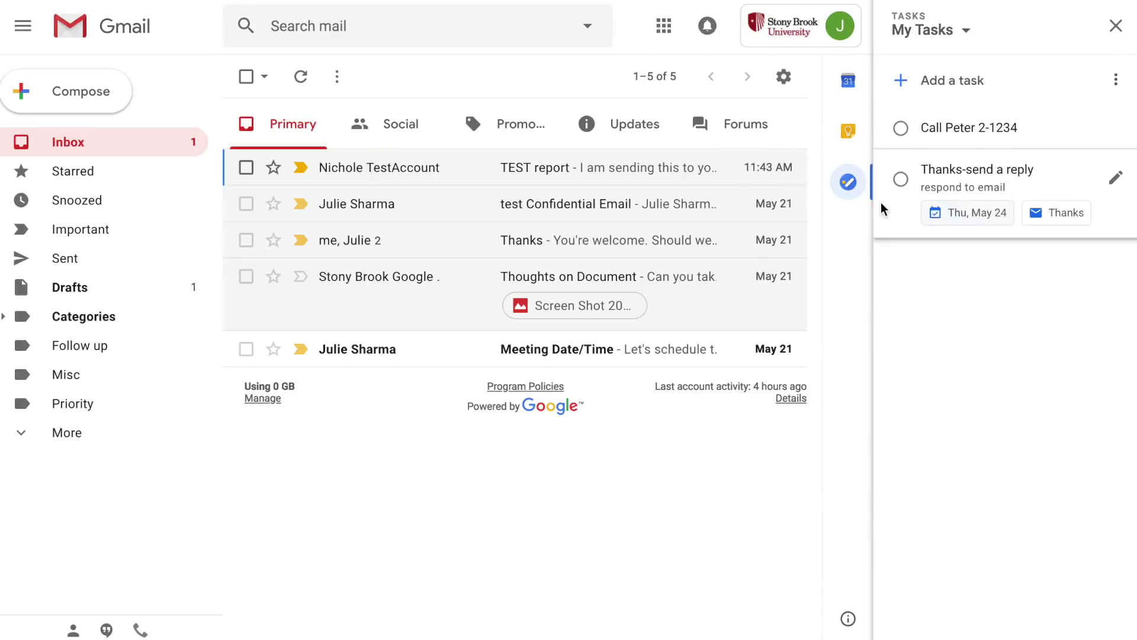
left_click(849, 131)
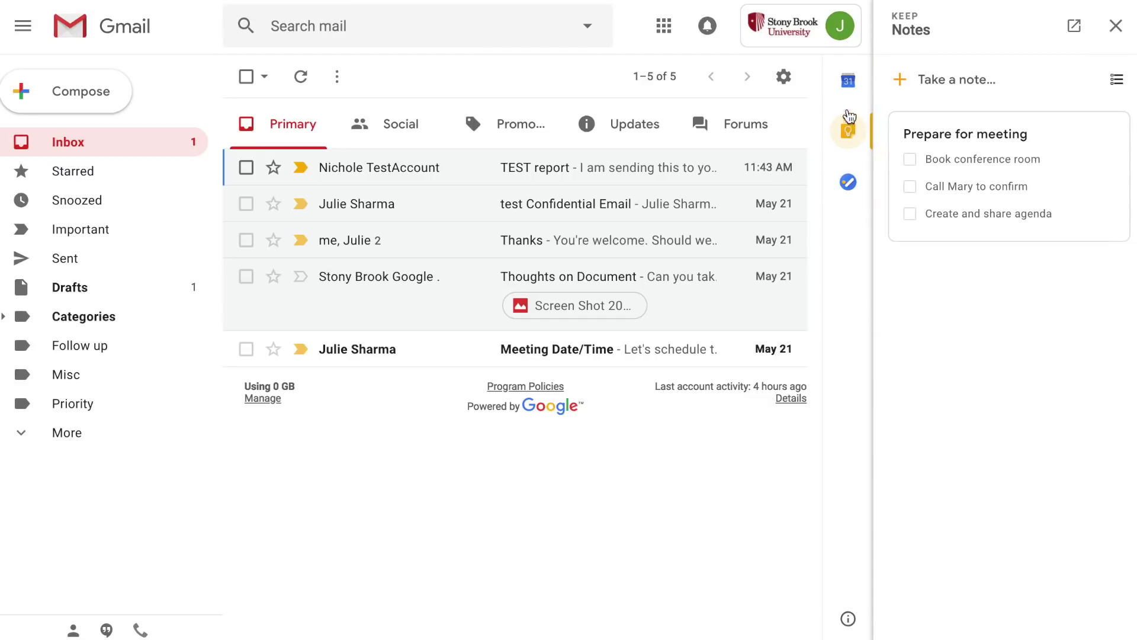
left_click(848, 80)
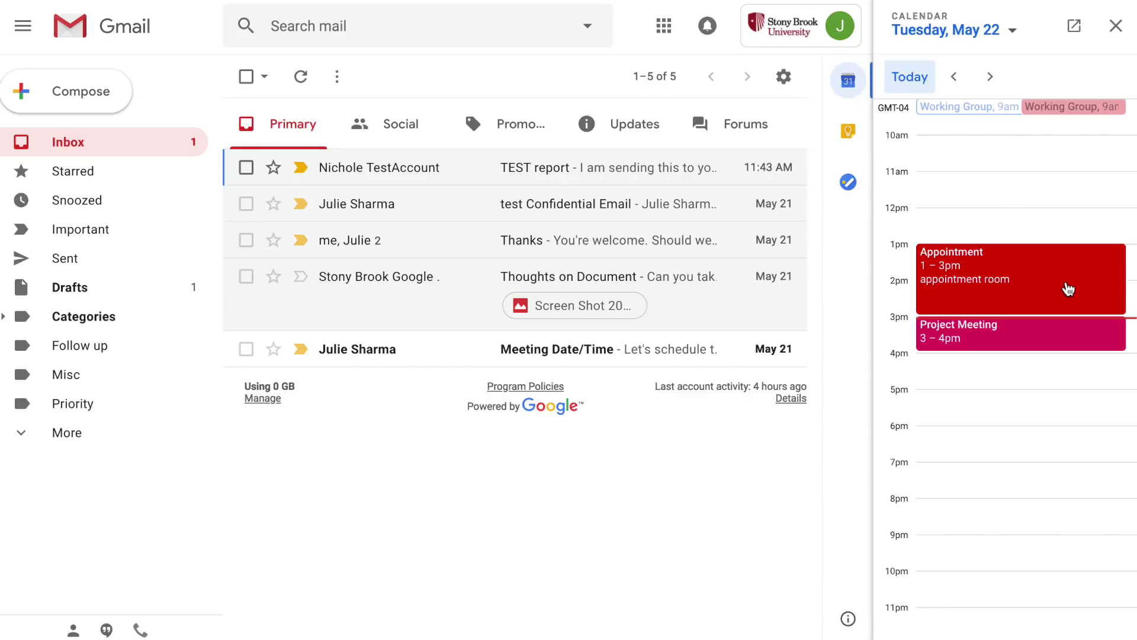
left_click(1066, 286)
left_click(901, 29)
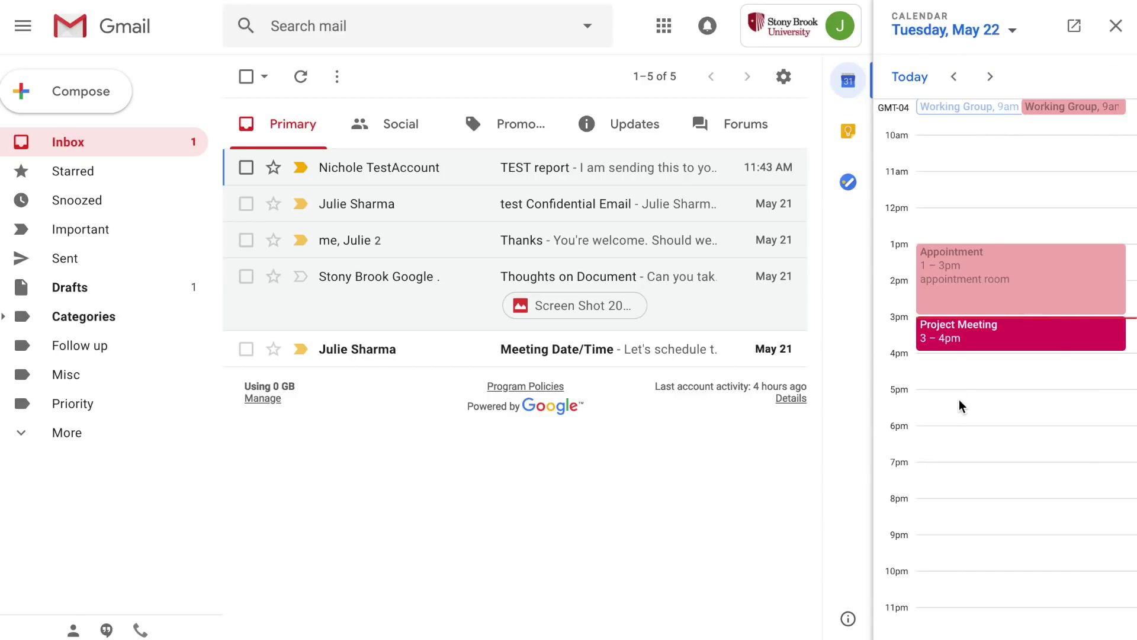
Step: Create a 5:00–6:00pm 'New meeting' event with one suggested guest, save it and send the invitation
left_click(959, 400)
type("New meeting")
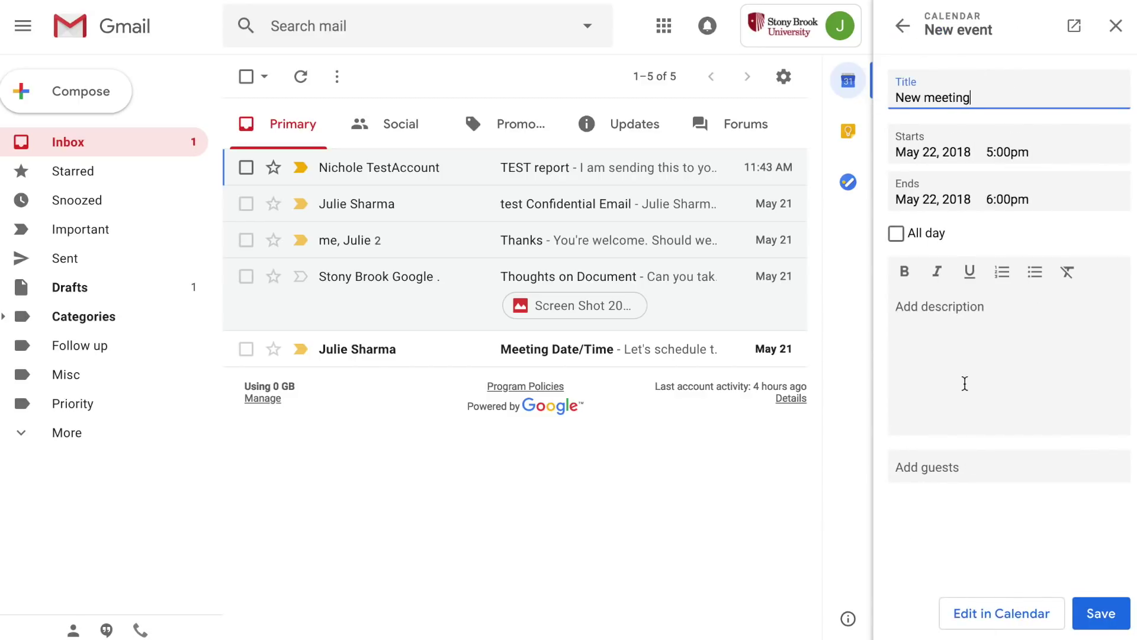
left_click(960, 467)
type("ni")
left_click(991, 277)
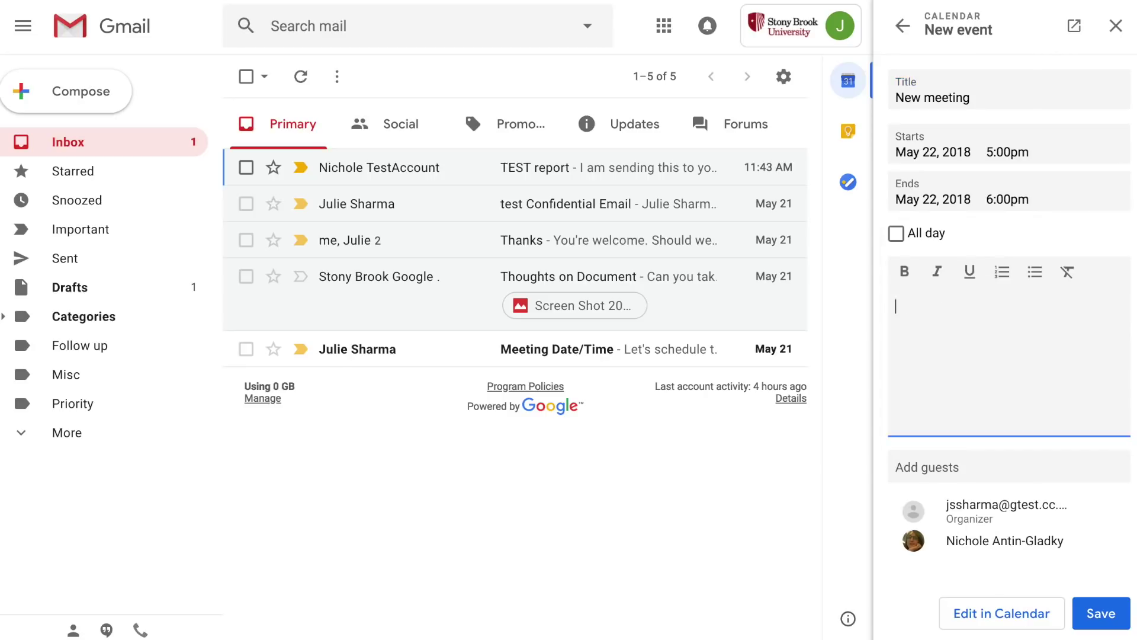
left_click(1099, 613)
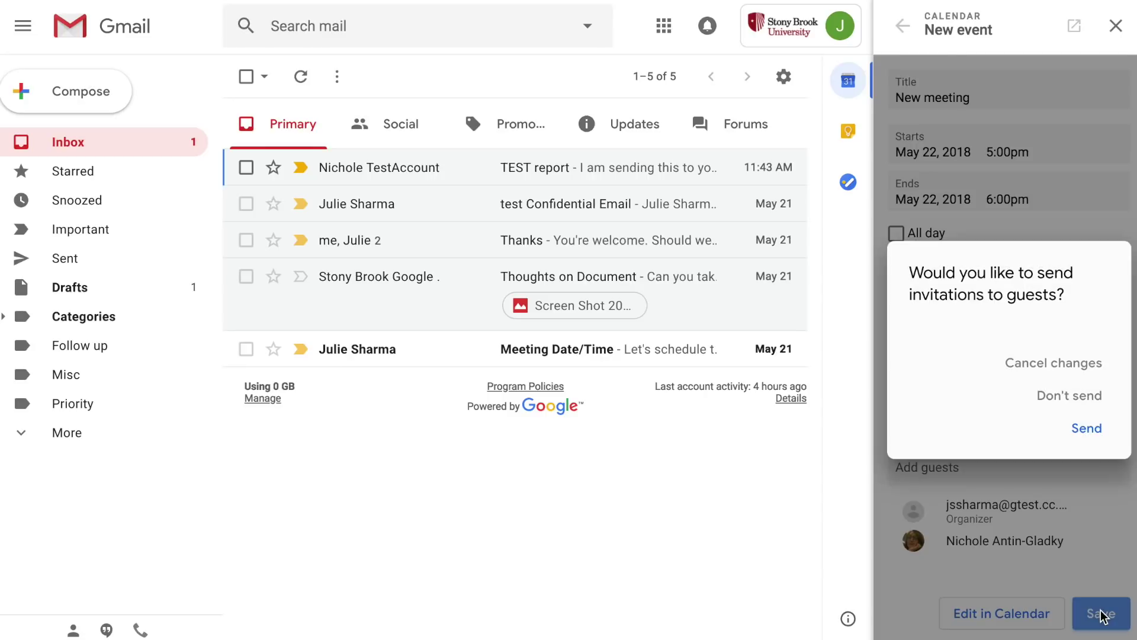
left_click(1086, 429)
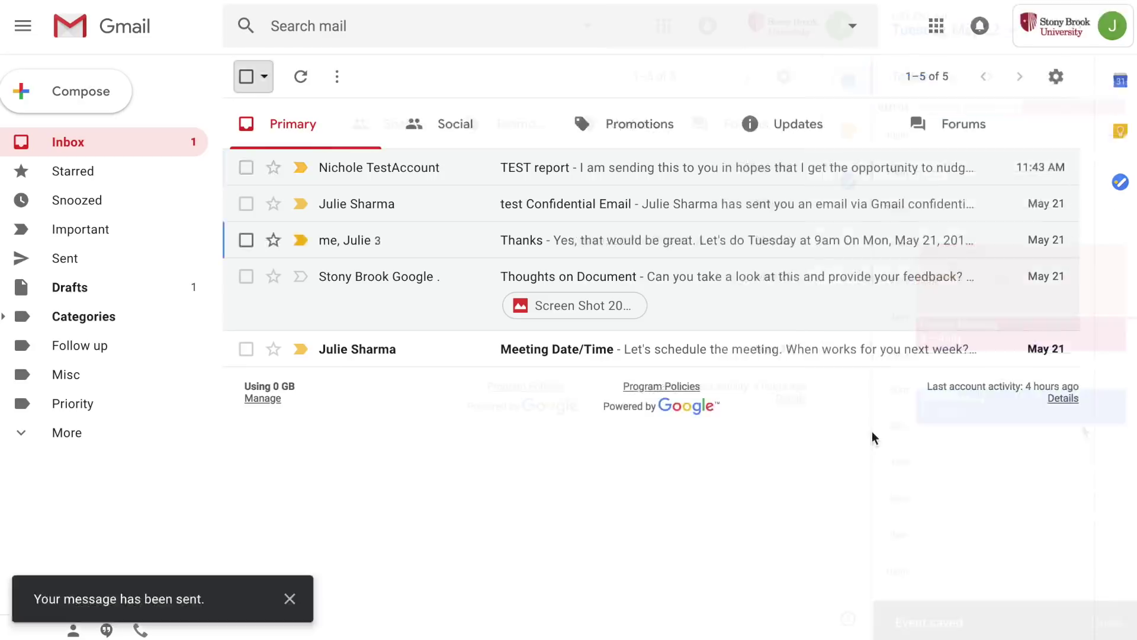
Step: Drag the Thanks email into the task list, giving the task detail 'respond' and due date Friday May 25
left_click(1119, 184)
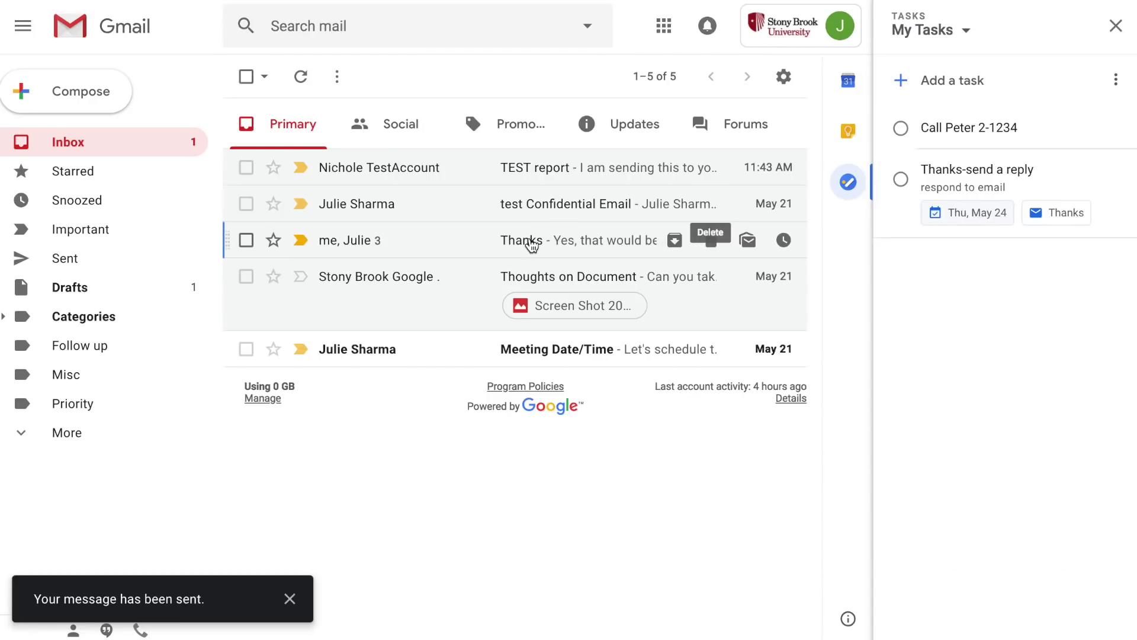
left_click_drag(515, 239, 907, 204)
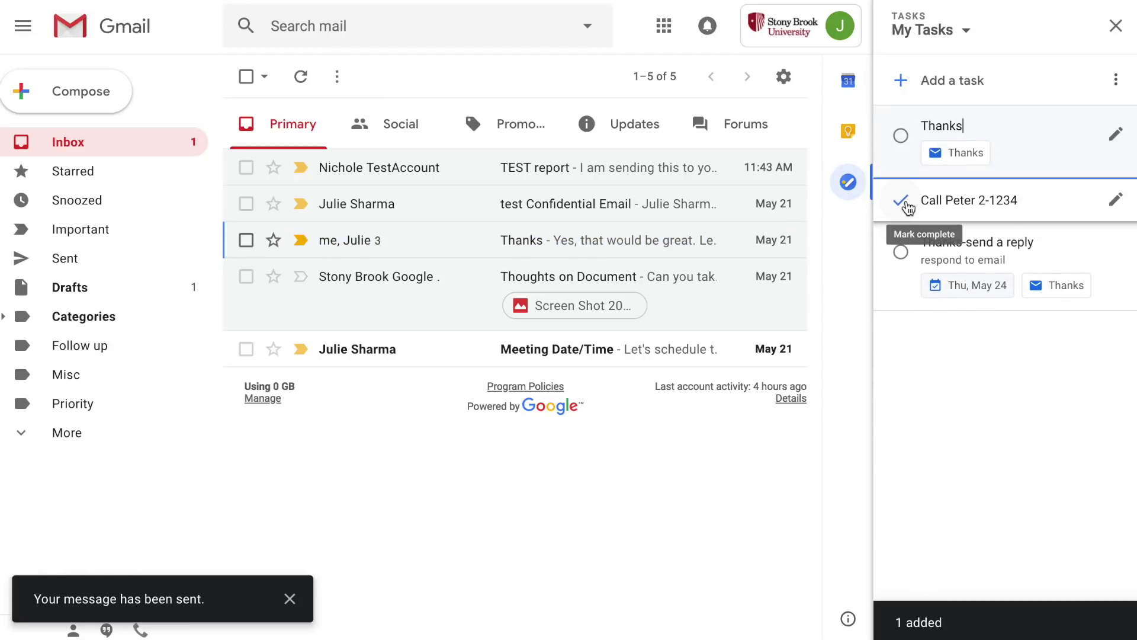
left_click(1116, 135)
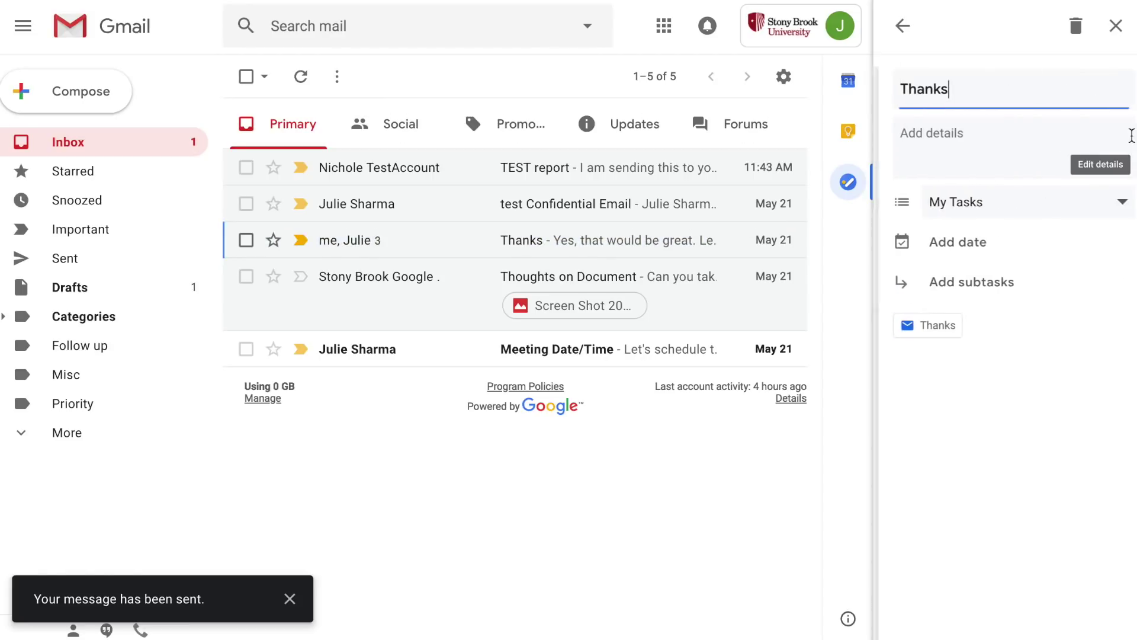
left_click(962, 243)
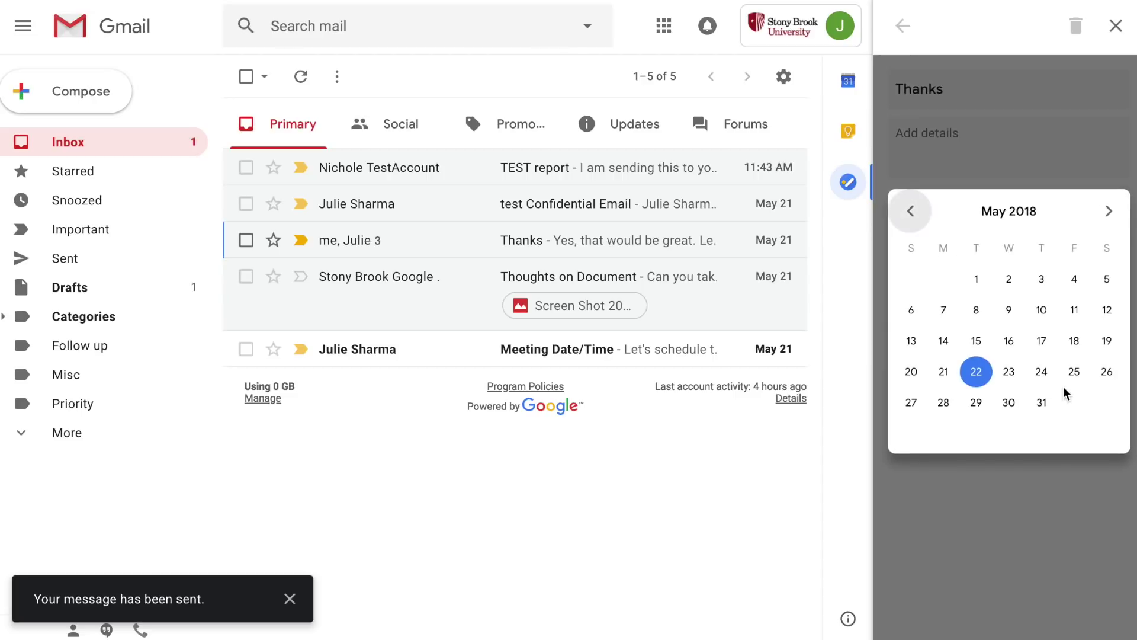
left_click(1047, 375)
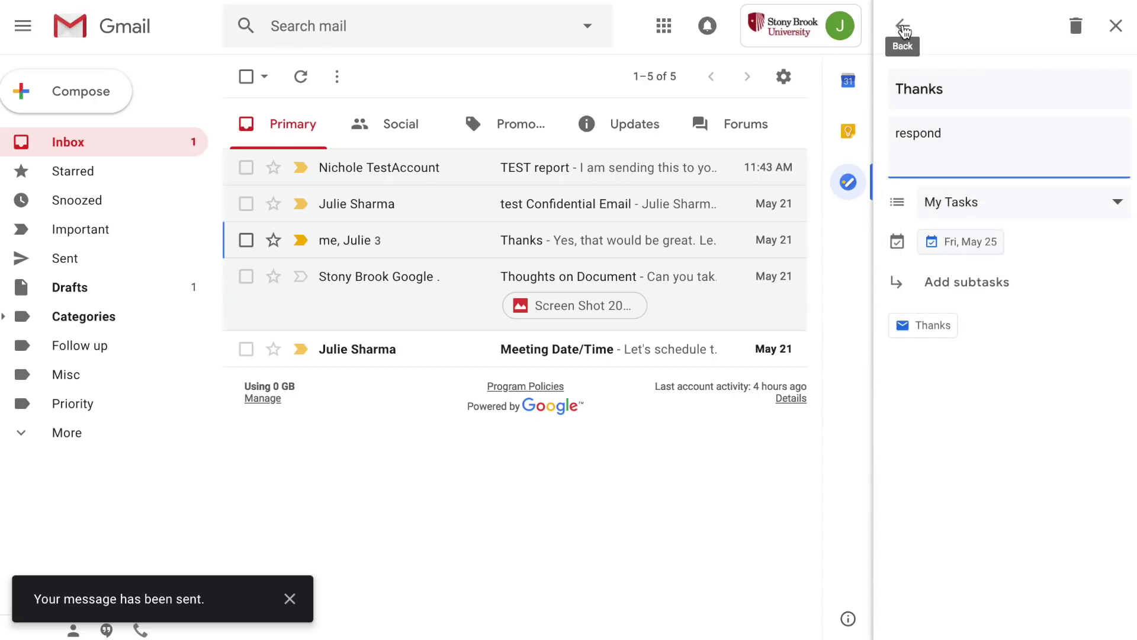
left_click(902, 27)
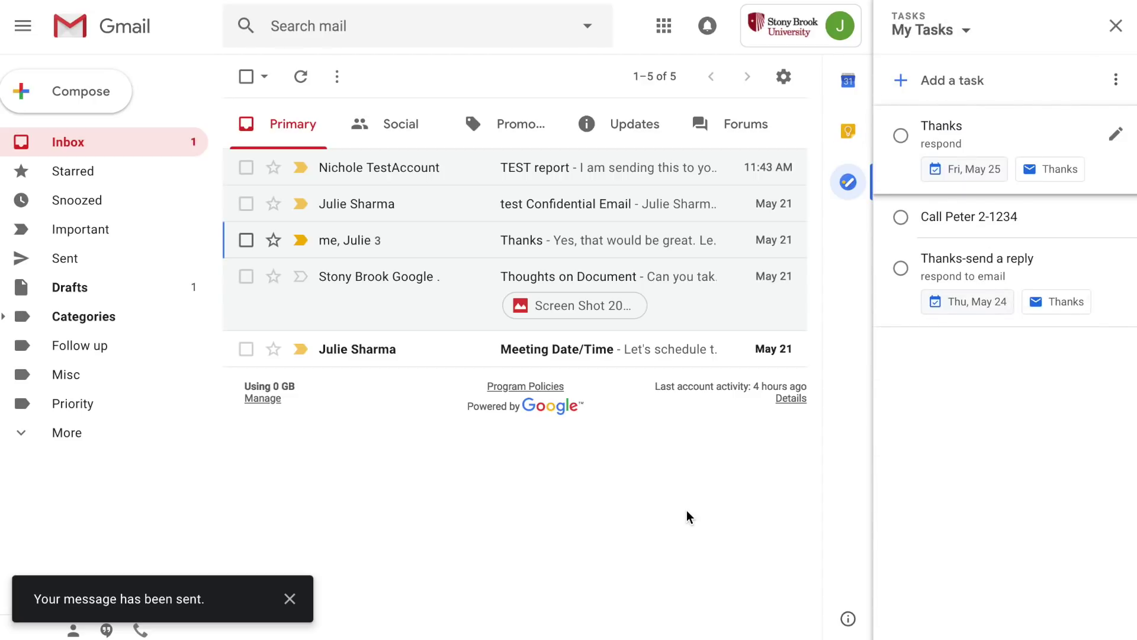
Step: Close the Tasks panel and toggle the Main menu until the left navigation shows icons only
left_click(1116, 27)
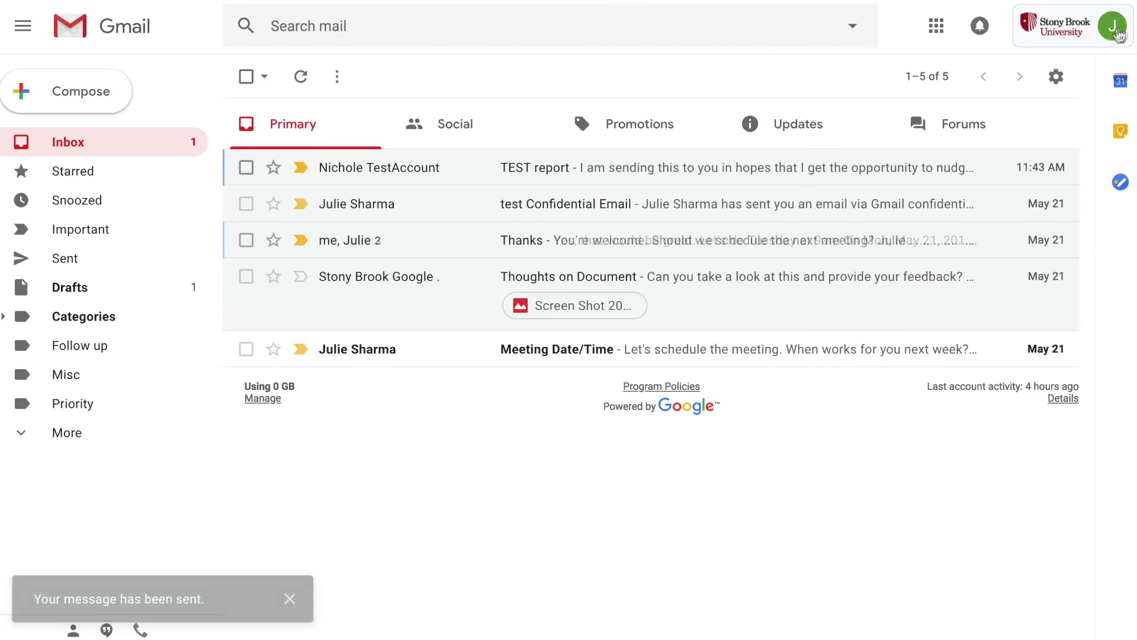
left_click(23, 30)
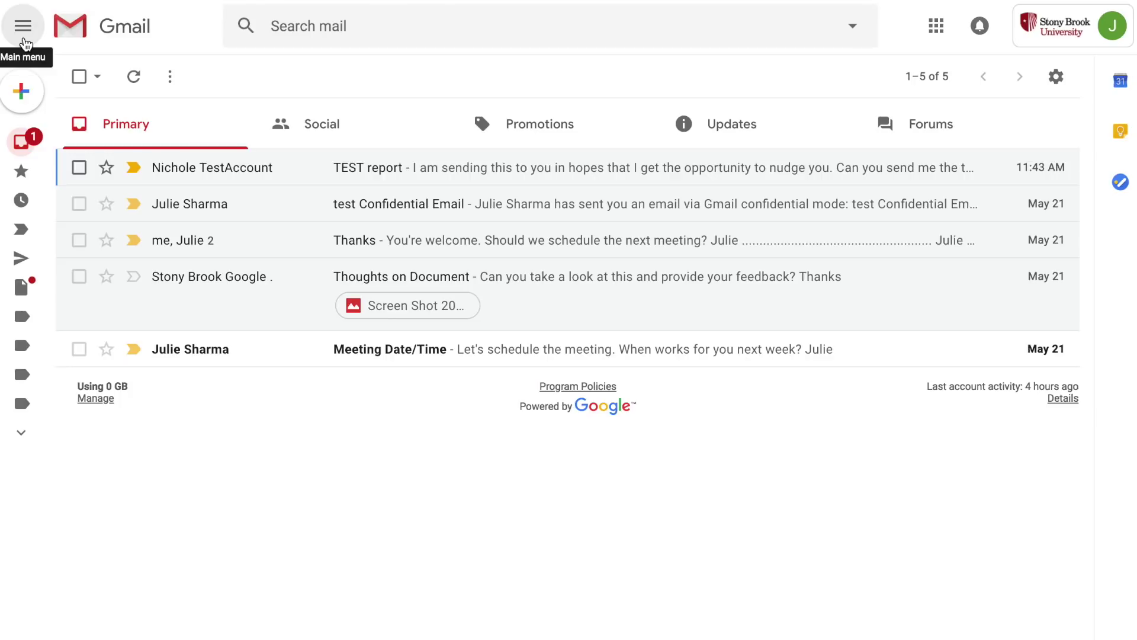
left_click(24, 39)
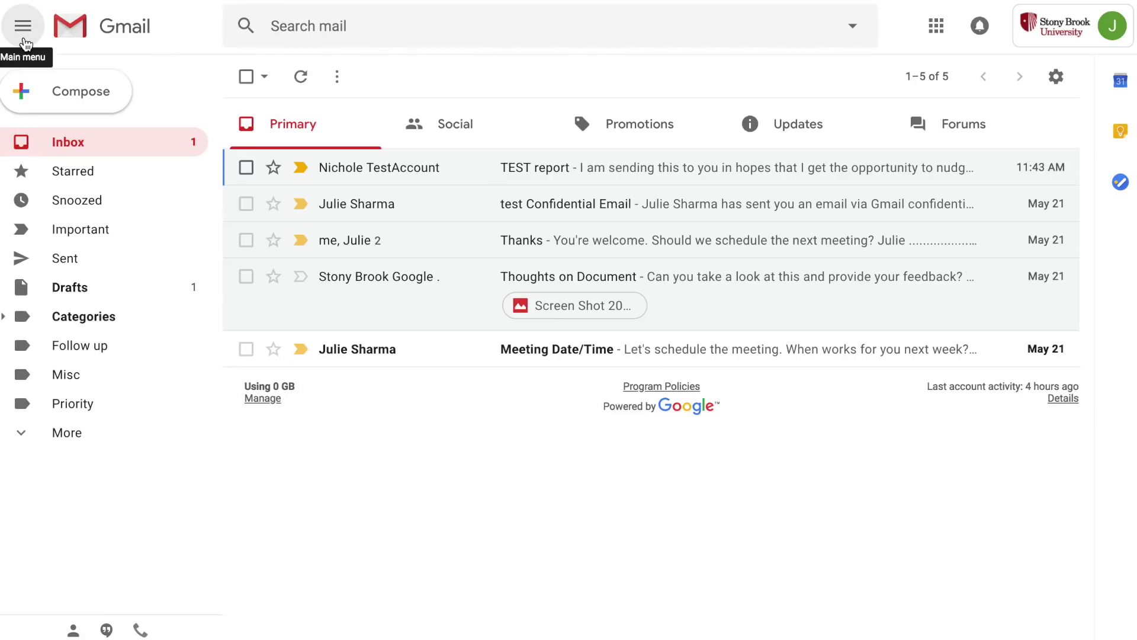
left_click(24, 43)
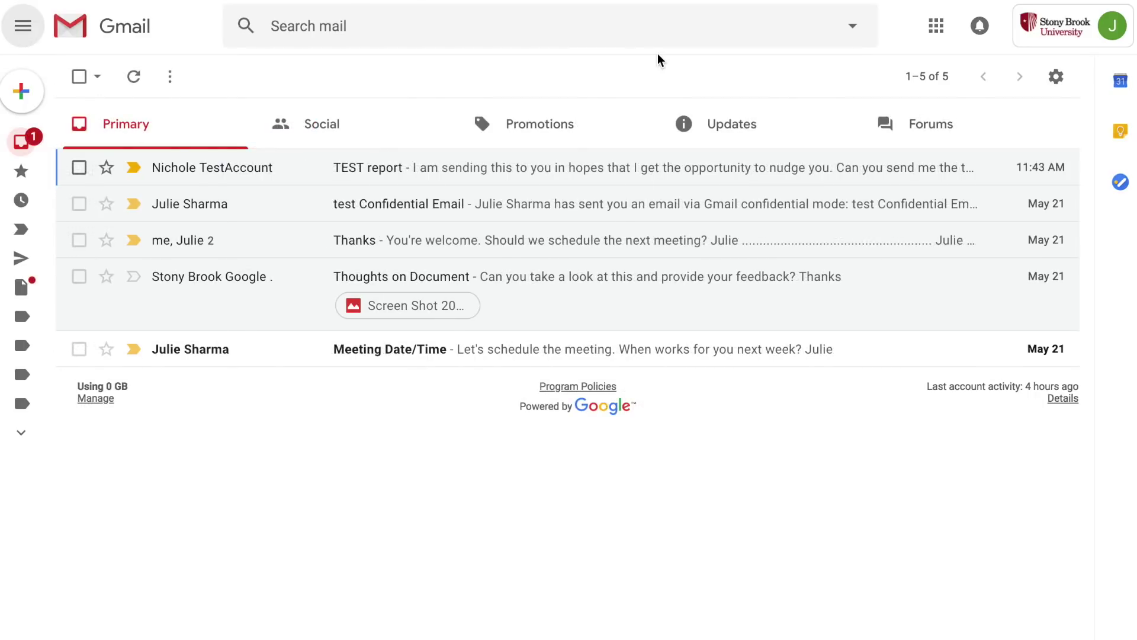
left_click(1056, 79)
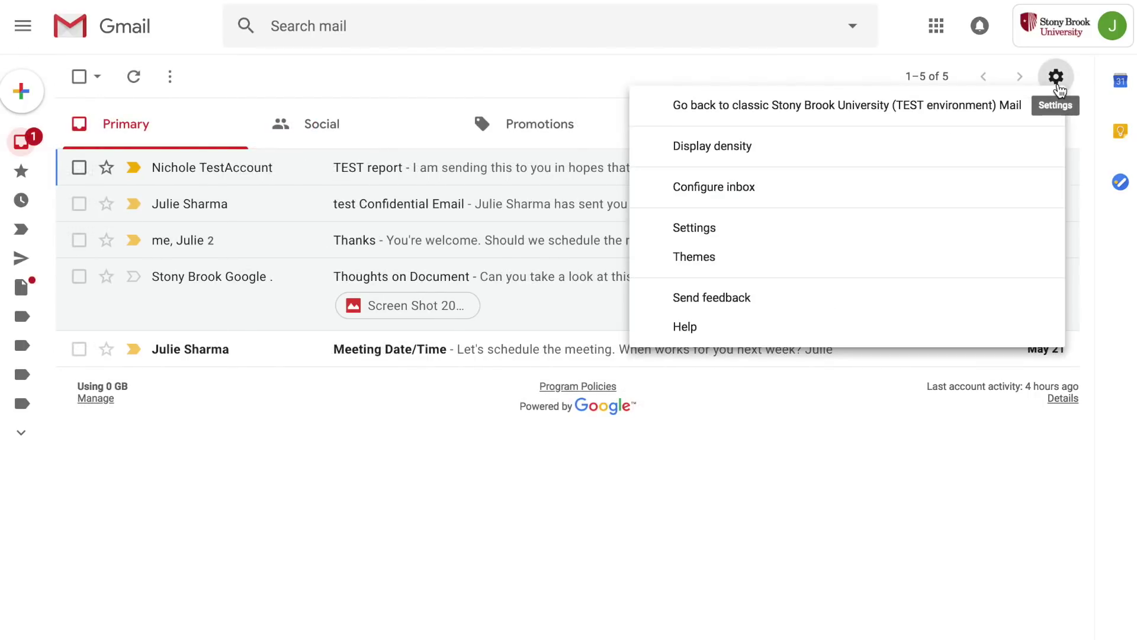
left_click(874, 152)
left_click(553, 474)
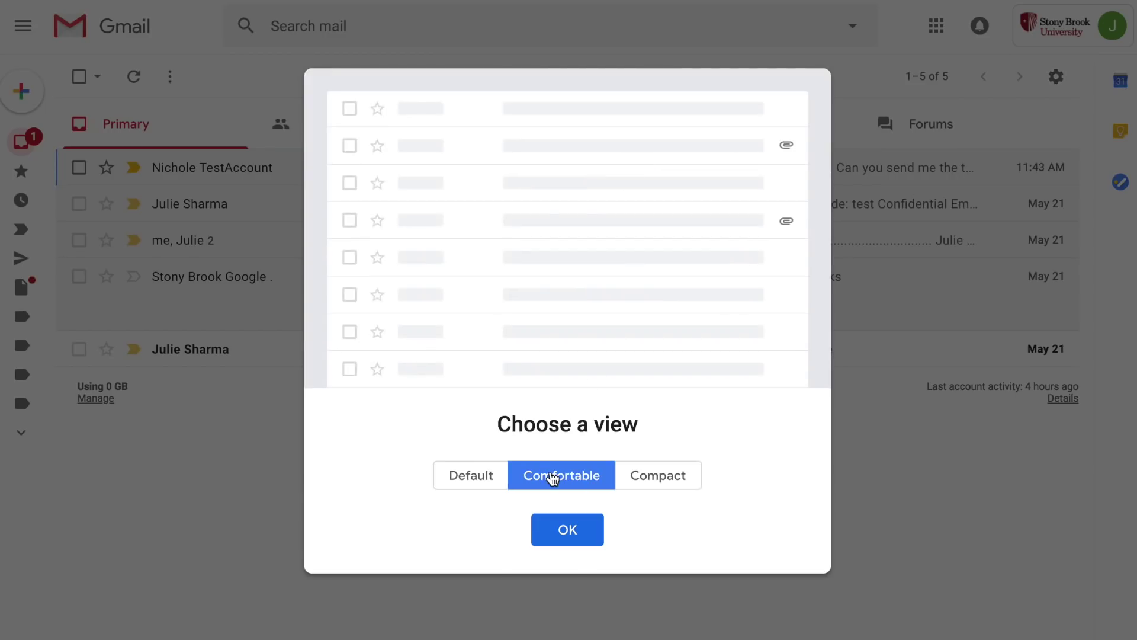
left_click(639, 475)
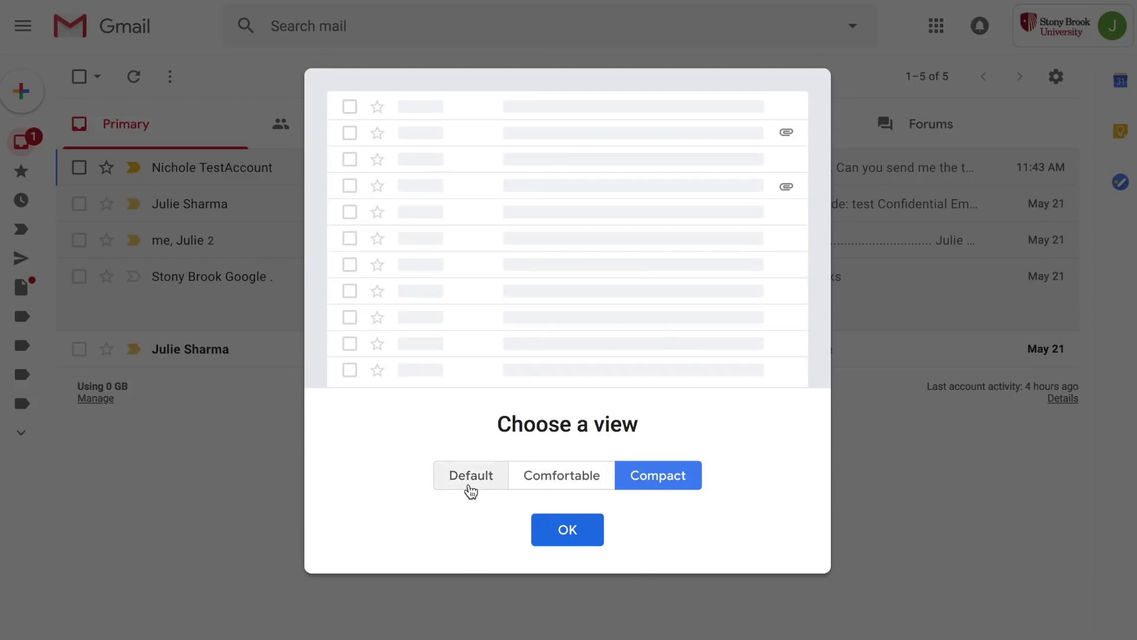
left_click(469, 489)
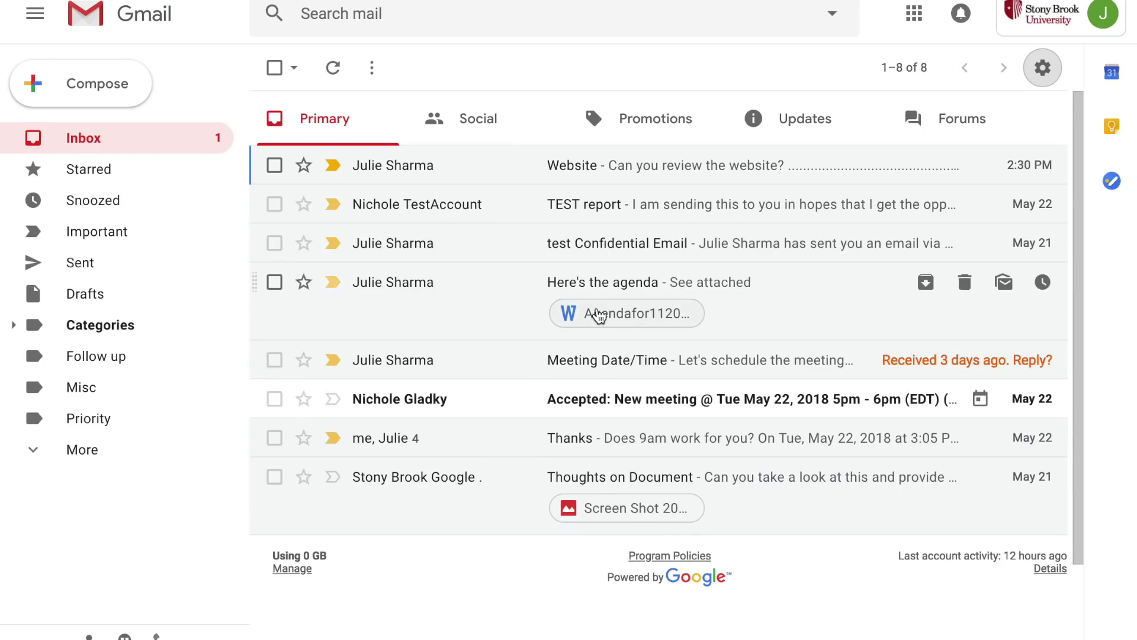
left_click(599, 316)
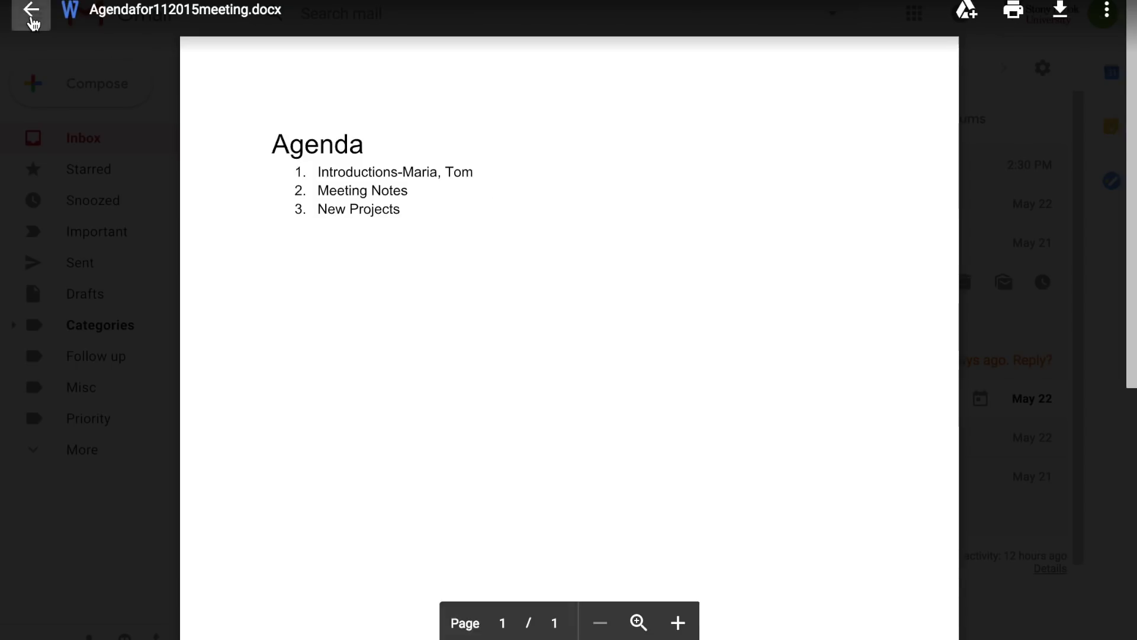
left_click(30, 26)
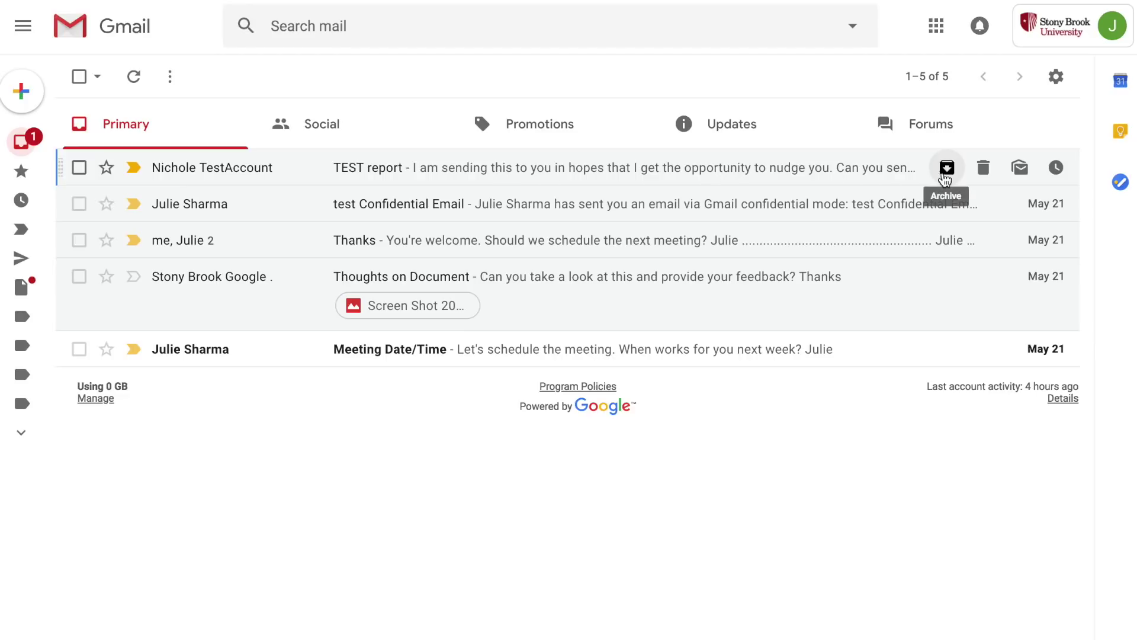
left_click(1019, 168)
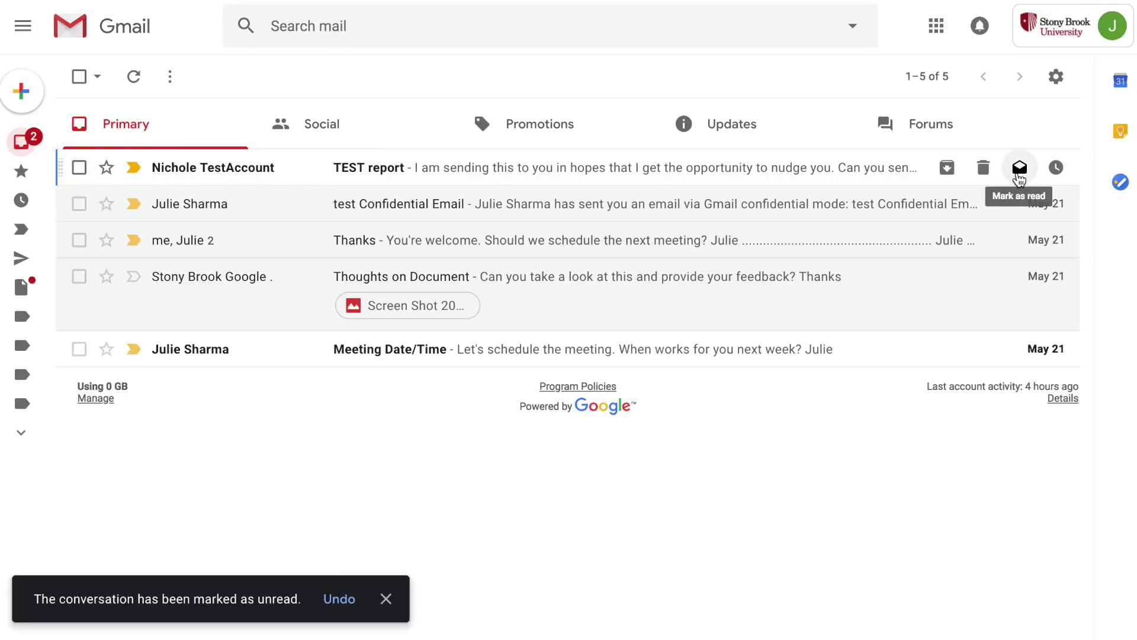
left_click(1019, 169)
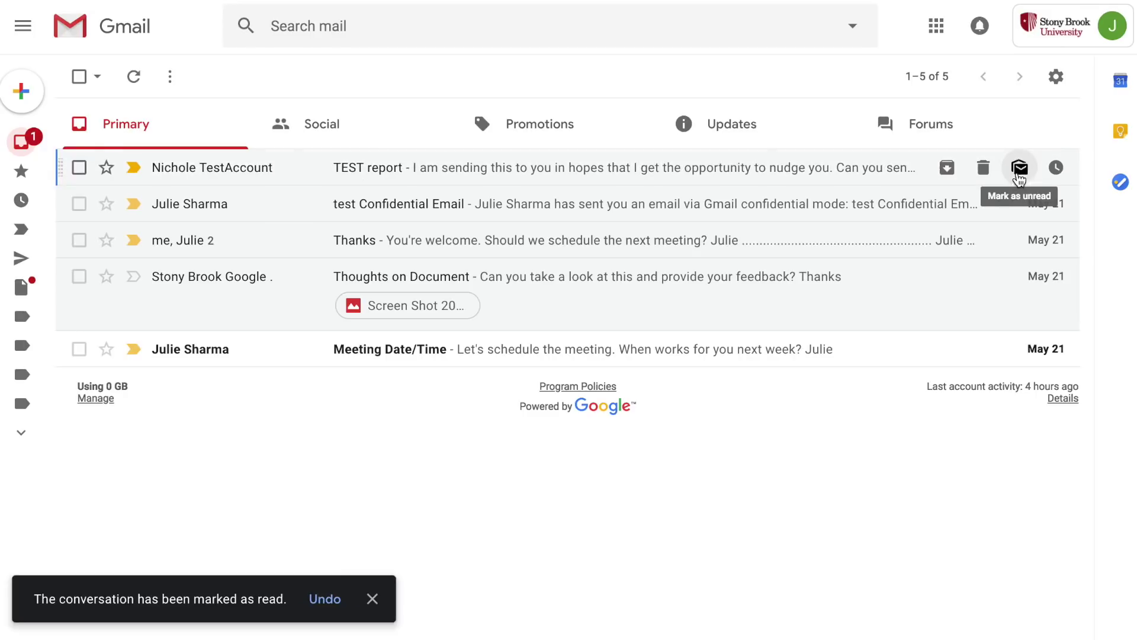
Step: Snooze the TEST report with a custom date and time of May 22, 3:03 PM
left_click(1057, 168)
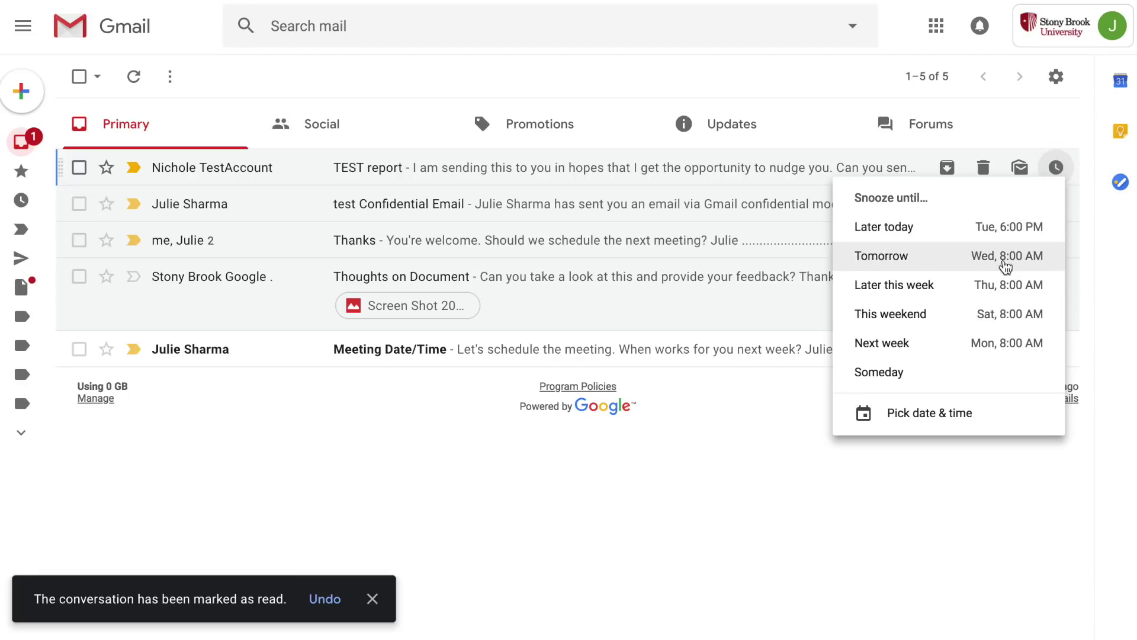
left_click(999, 418)
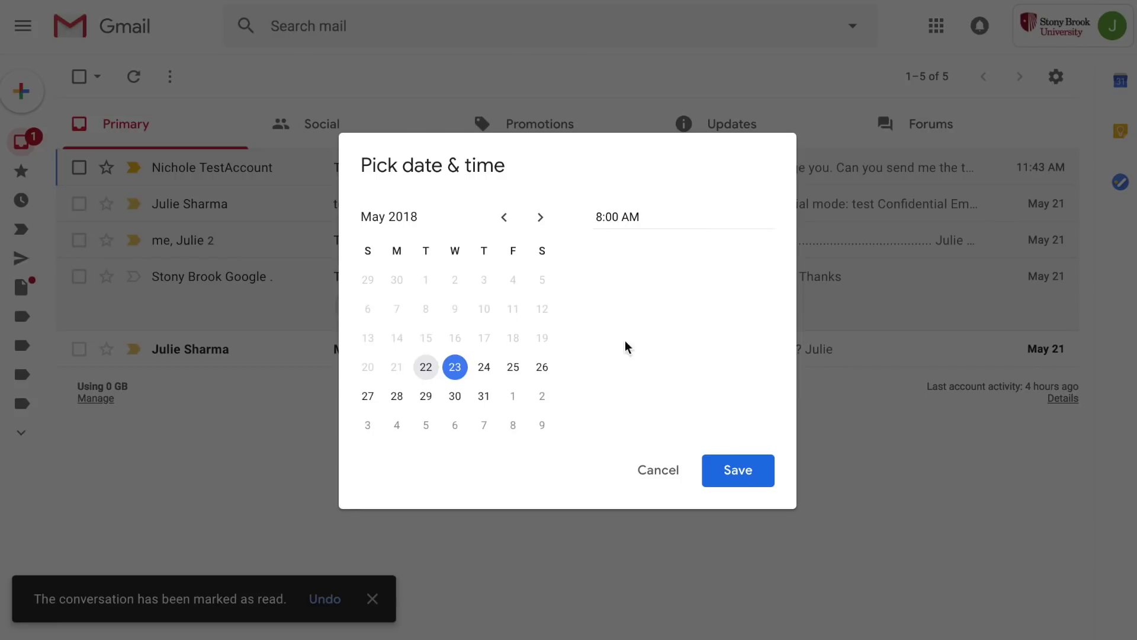
double_click(598, 216)
type("3")
double_click(612, 216)
type("03")
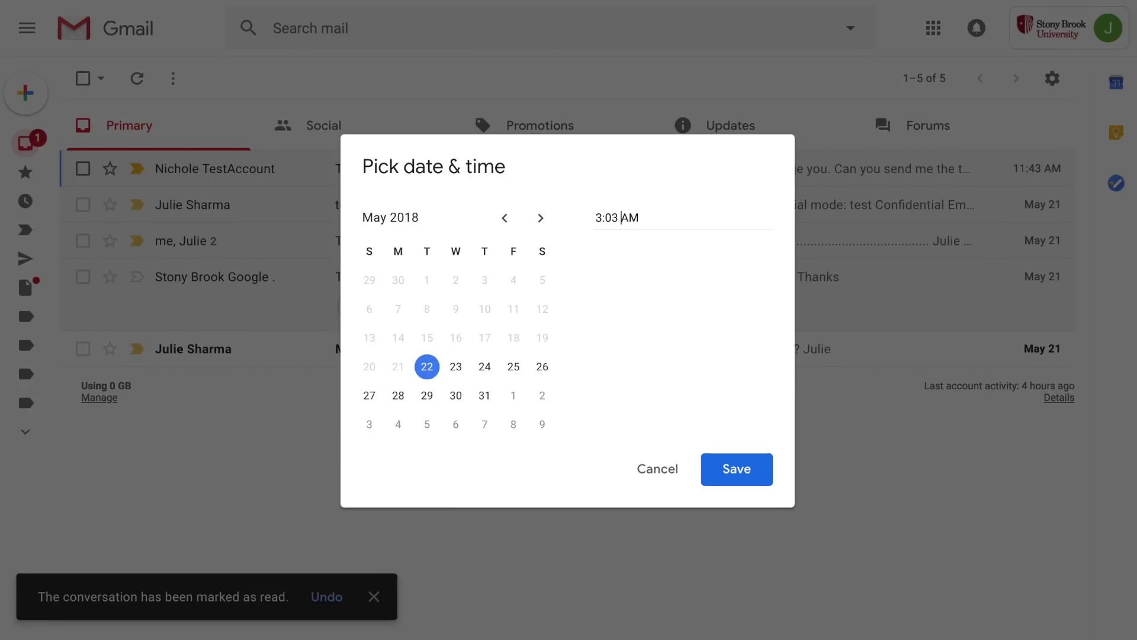
key("BackSpace")
type("p")
left_click(738, 470)
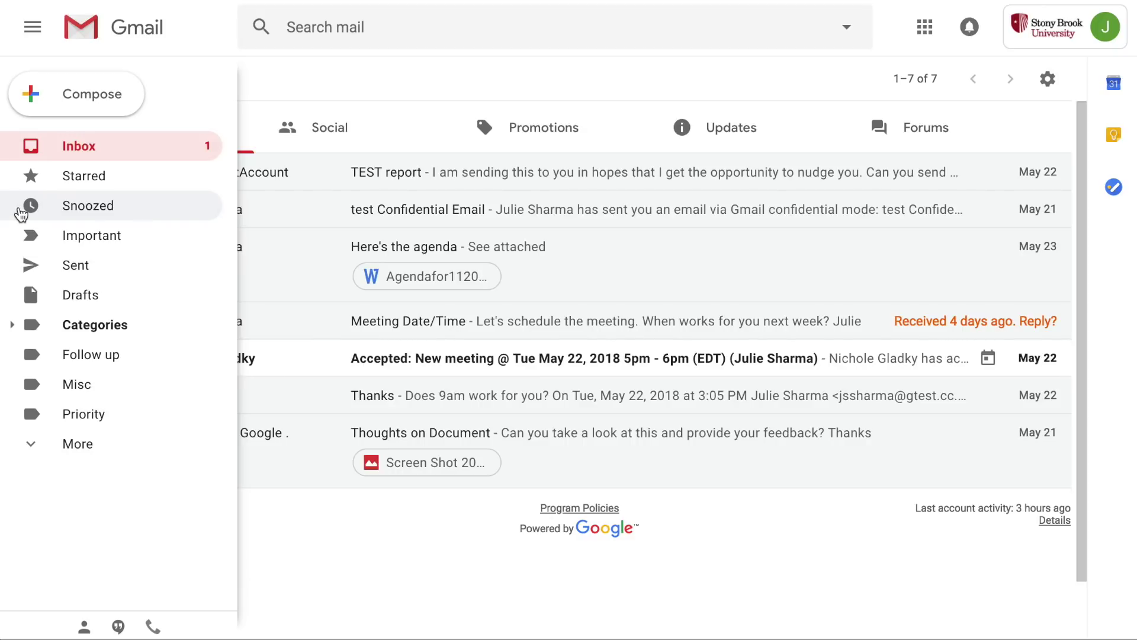
left_click(21, 214)
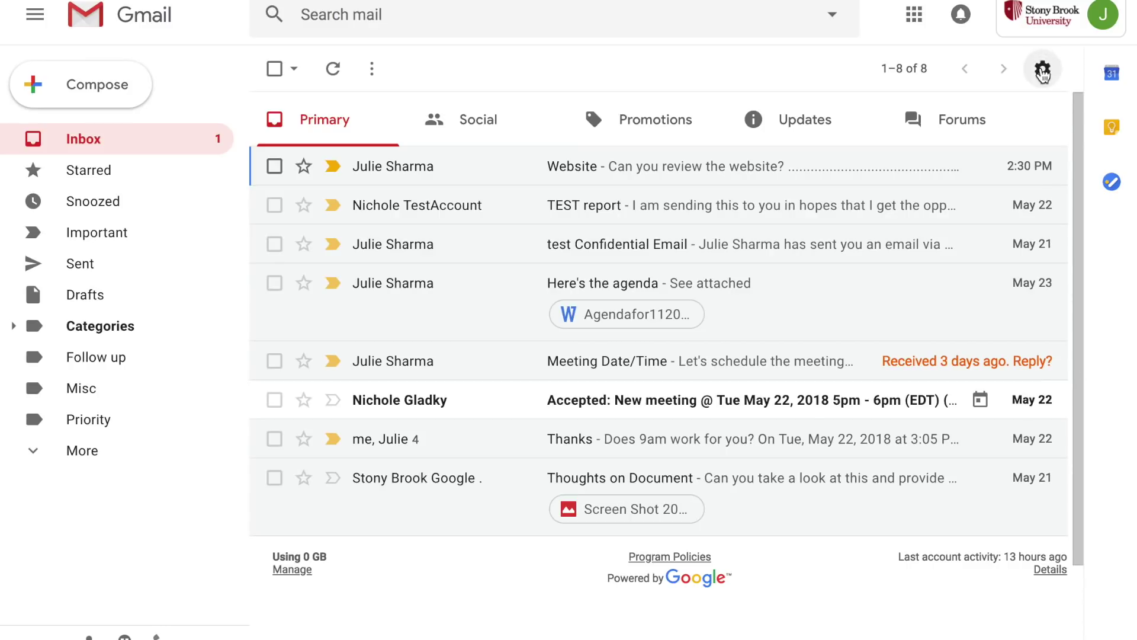
left_click(1043, 70)
Step: In General settings, turn both Nudges options (reply and follow-up suggestions) off, then back on
left_click(950, 238)
scroll(466, 445, "down", 2)
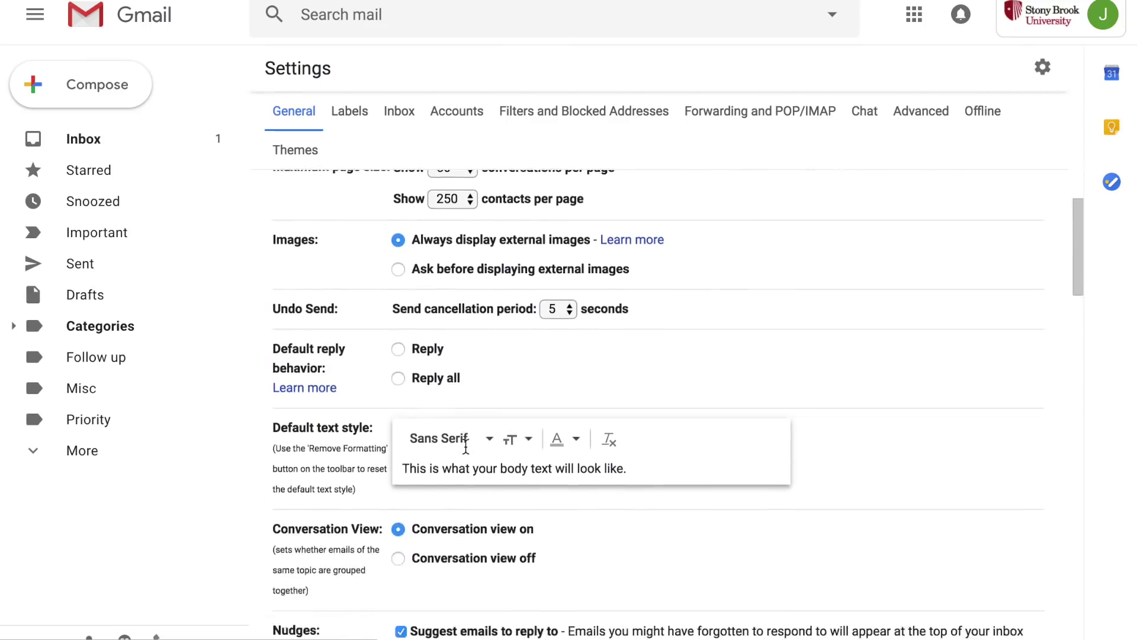
scroll(465, 445, "down", 4)
left_click(402, 377)
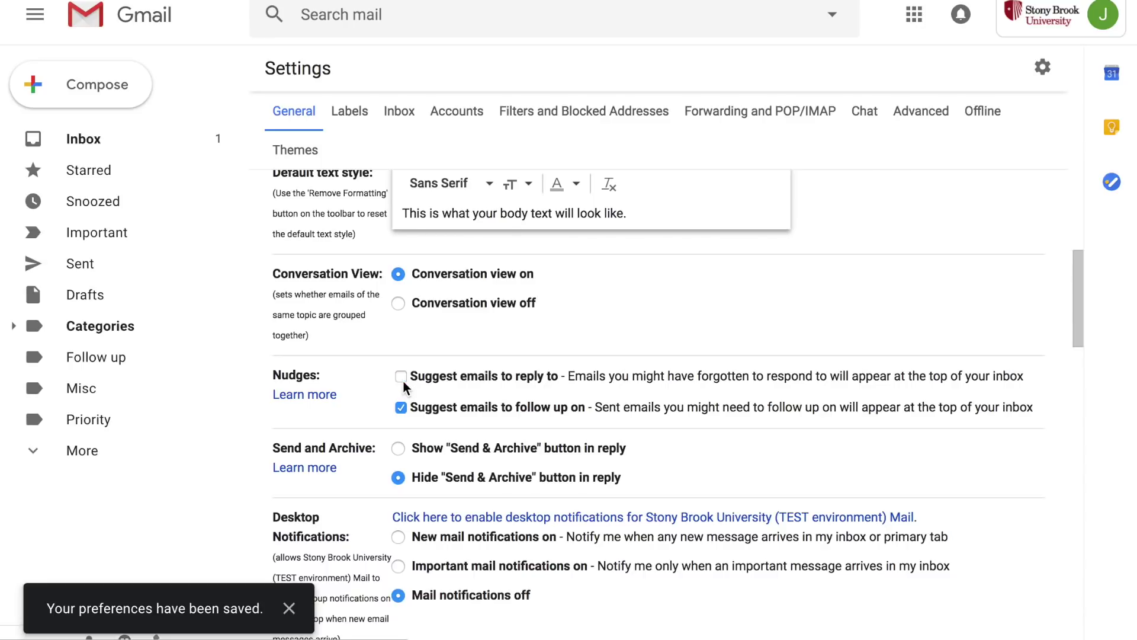
left_click(402, 406)
left_click(401, 376)
left_click(401, 407)
scroll(401, 412, "down", 20)
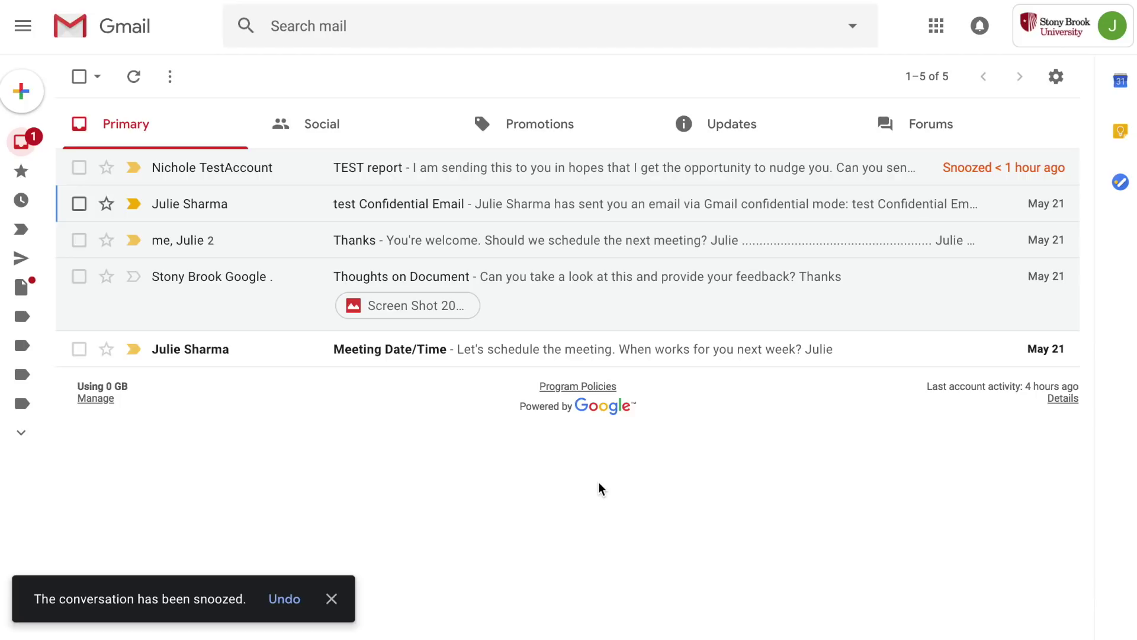
Step: Reply to the TEST report with the 'Yes, I will.' smart reply plus 'Thanks!' on a new line
left_click(524, 167)
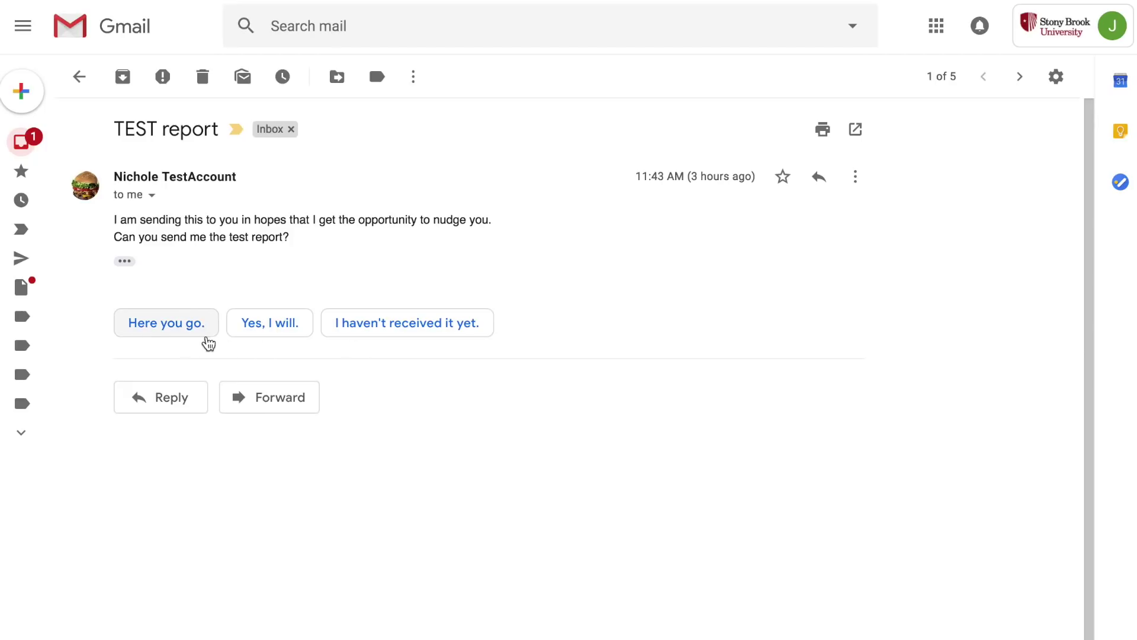
left_click(270, 323)
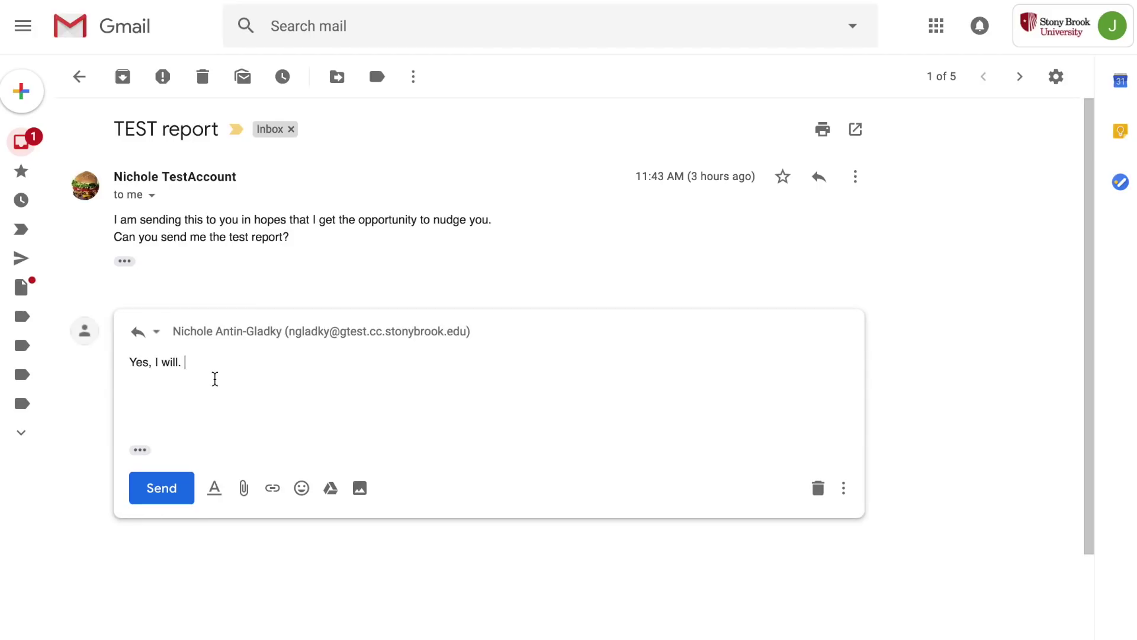
key("Return")
key("Return")
type("Thanks!")
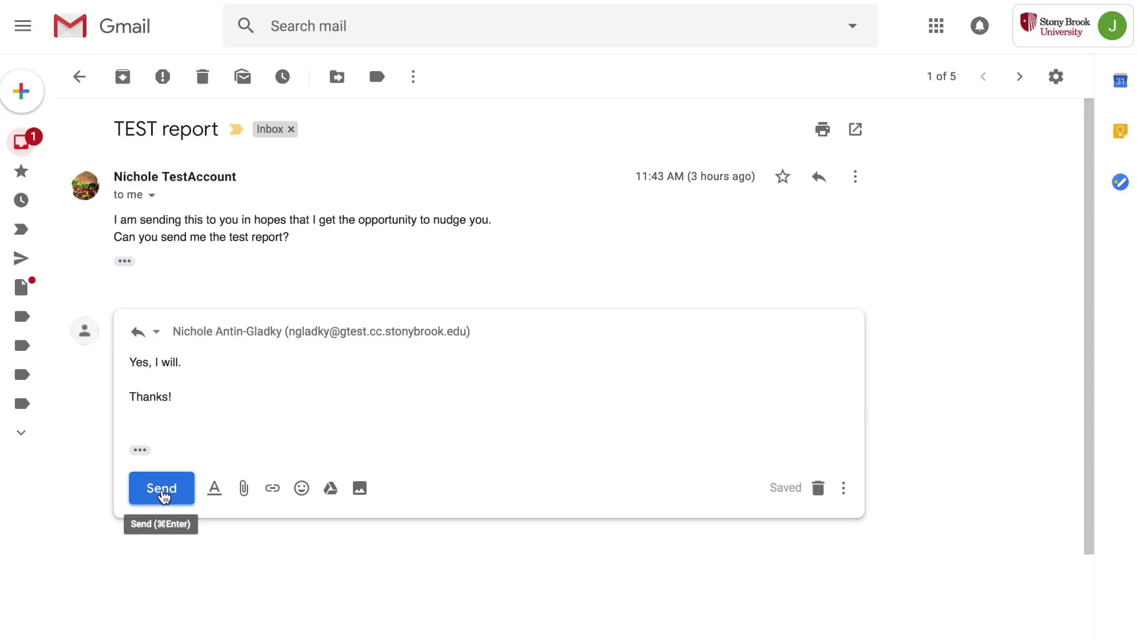
left_click(161, 495)
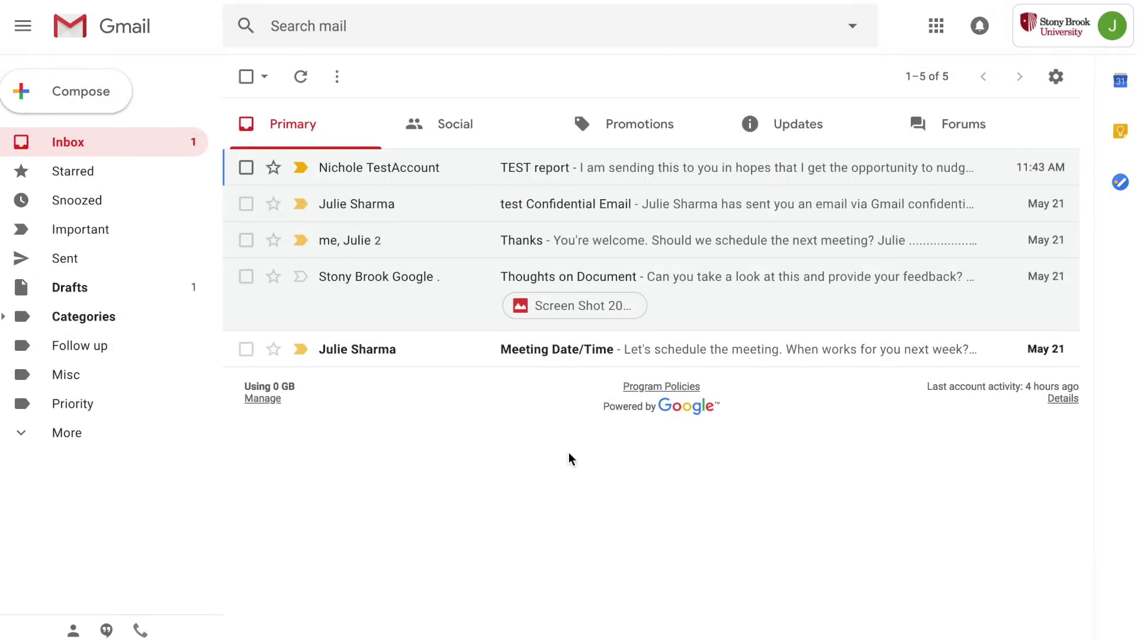
Step: Set Canned Responses (Templates) to Enable on the Advanced settings tab
left_click(1053, 78)
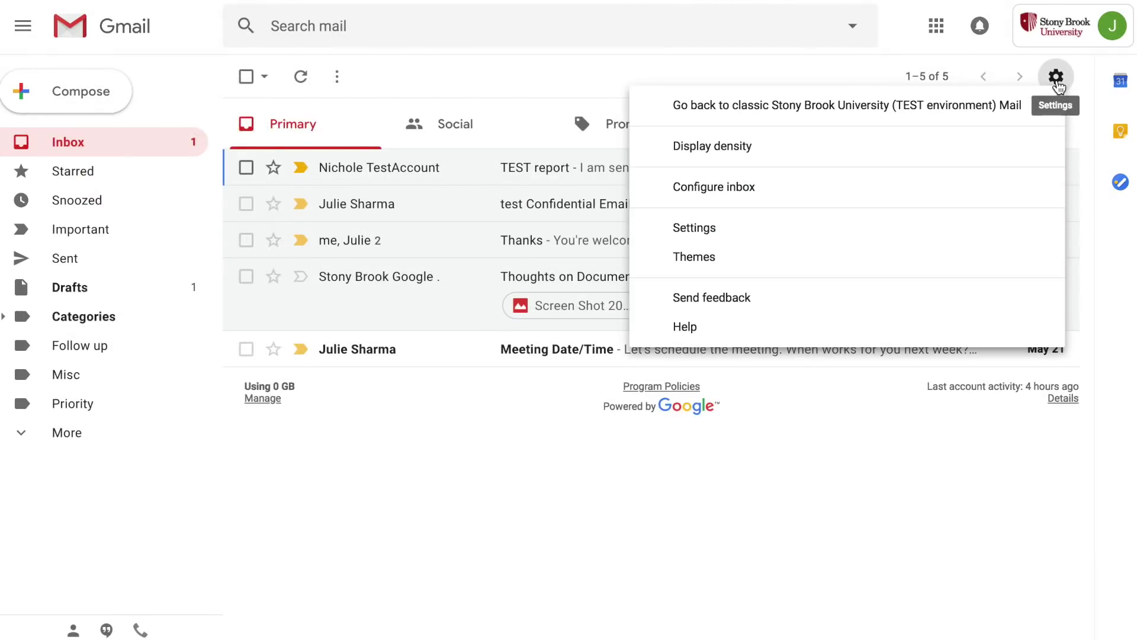
left_click(980, 236)
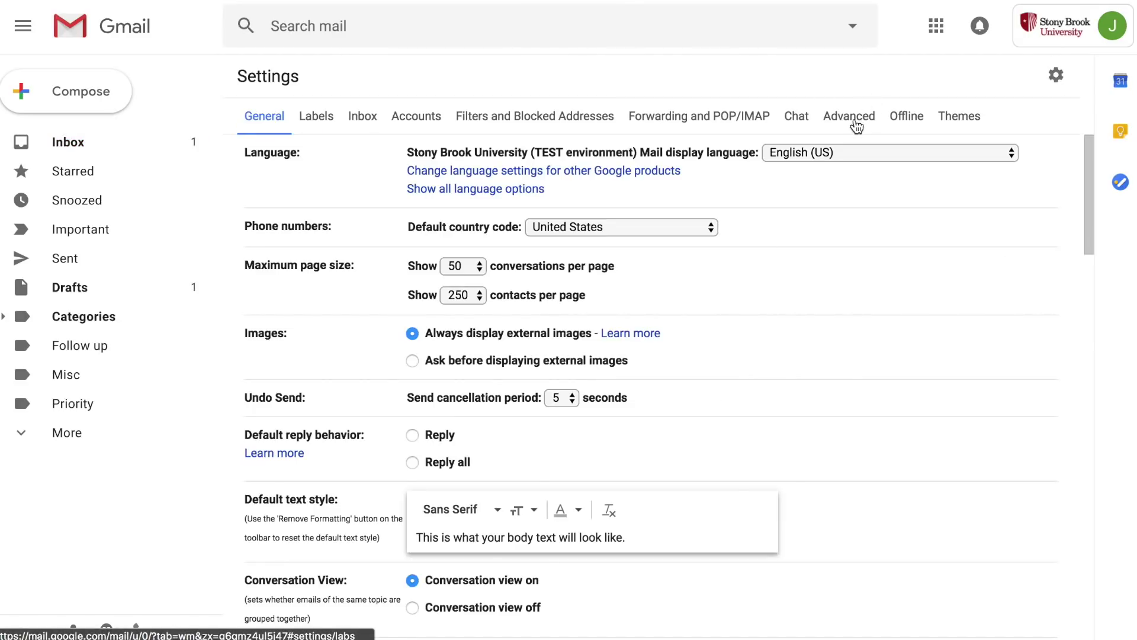
left_click(855, 123)
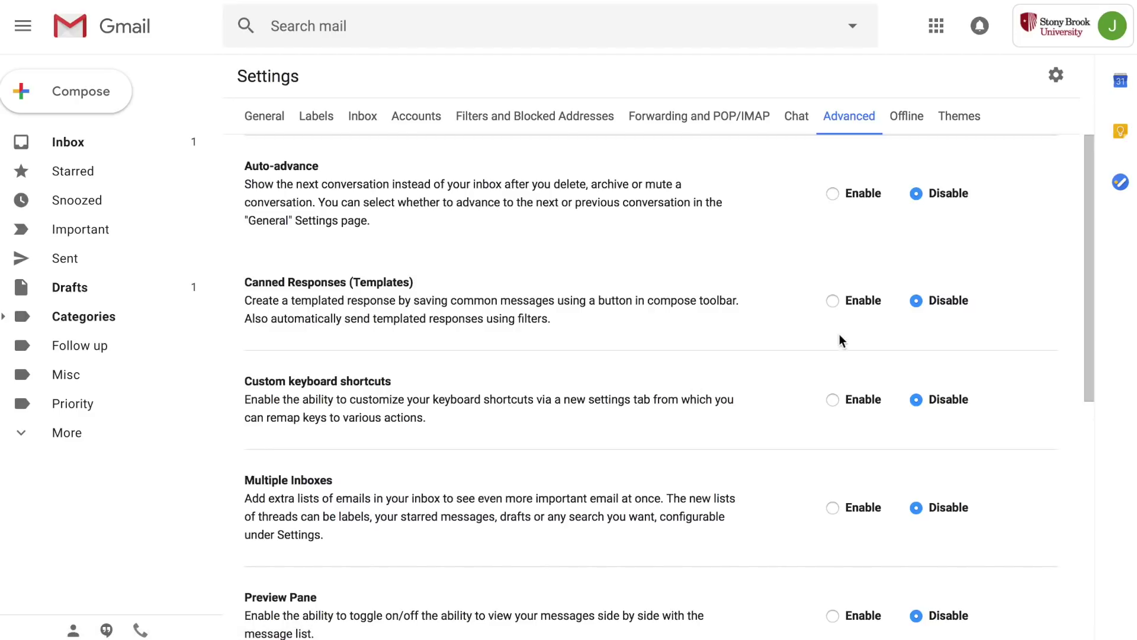
left_click(832, 301)
scroll(657, 409, "down", 5)
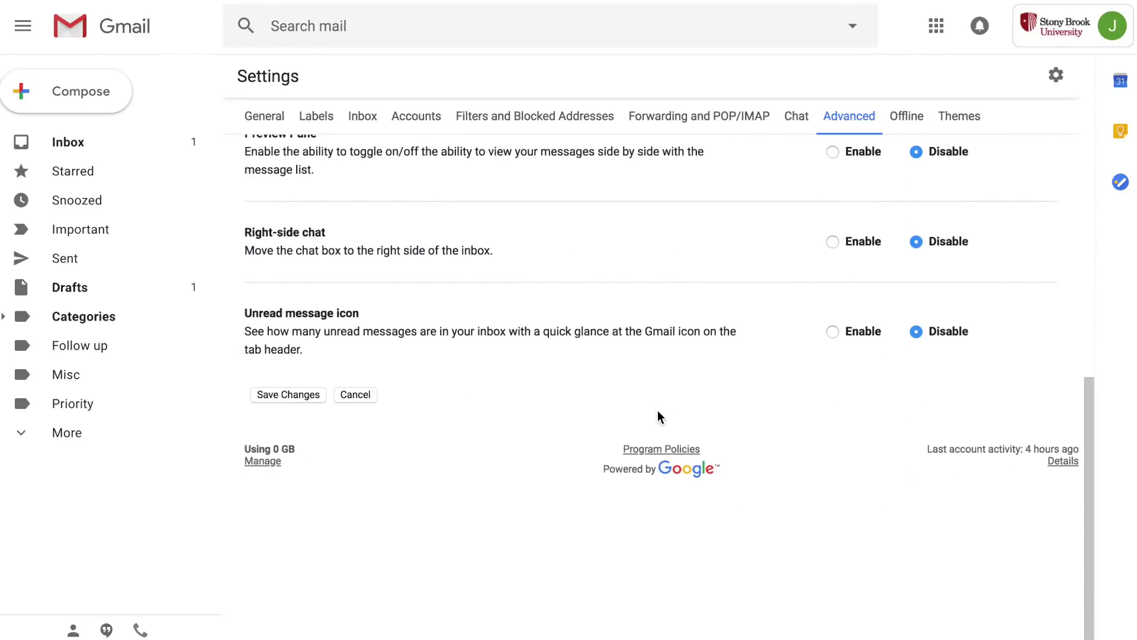